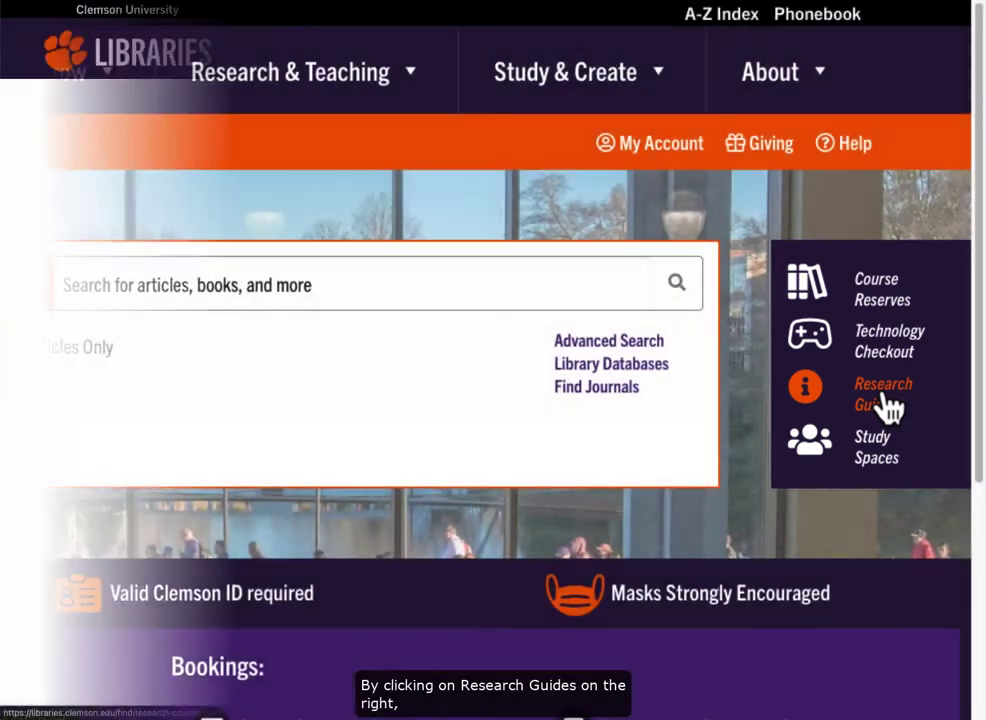
Find the NURS 4150 course guide in Research Guides and follow its U.S. Census Data link
click(885, 398)
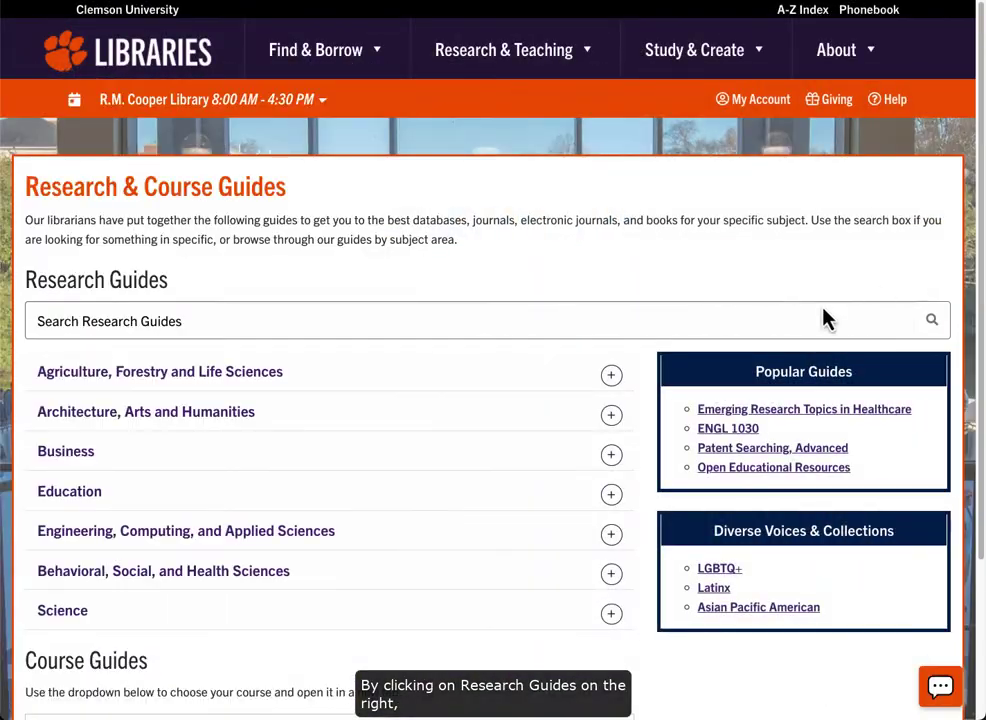
click(297, 334)
text(NUR)
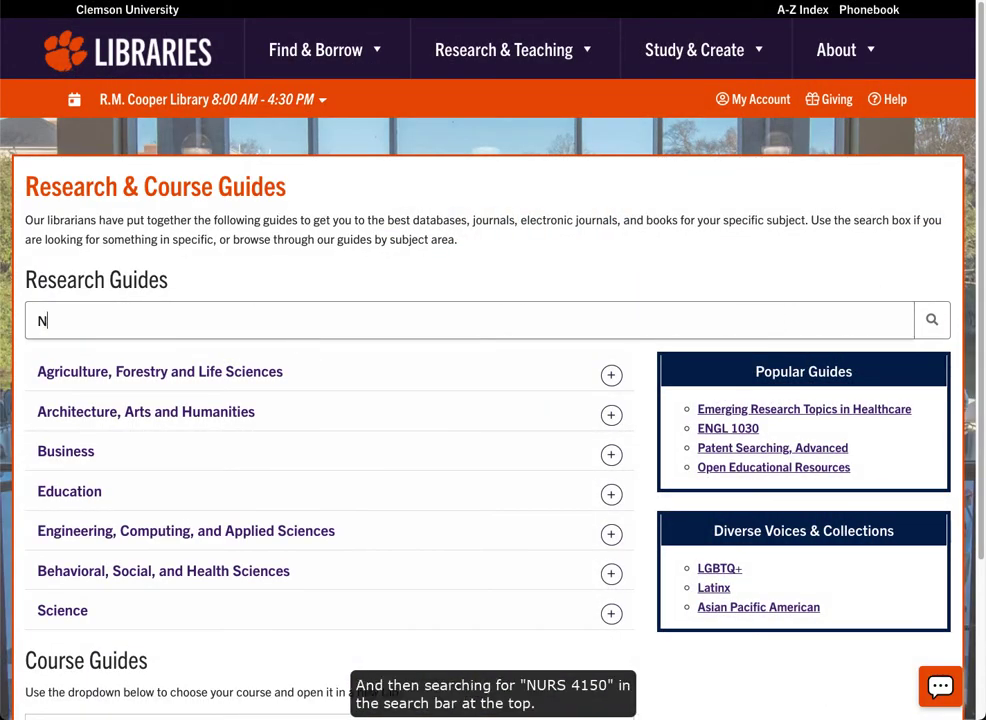
text(S 415)
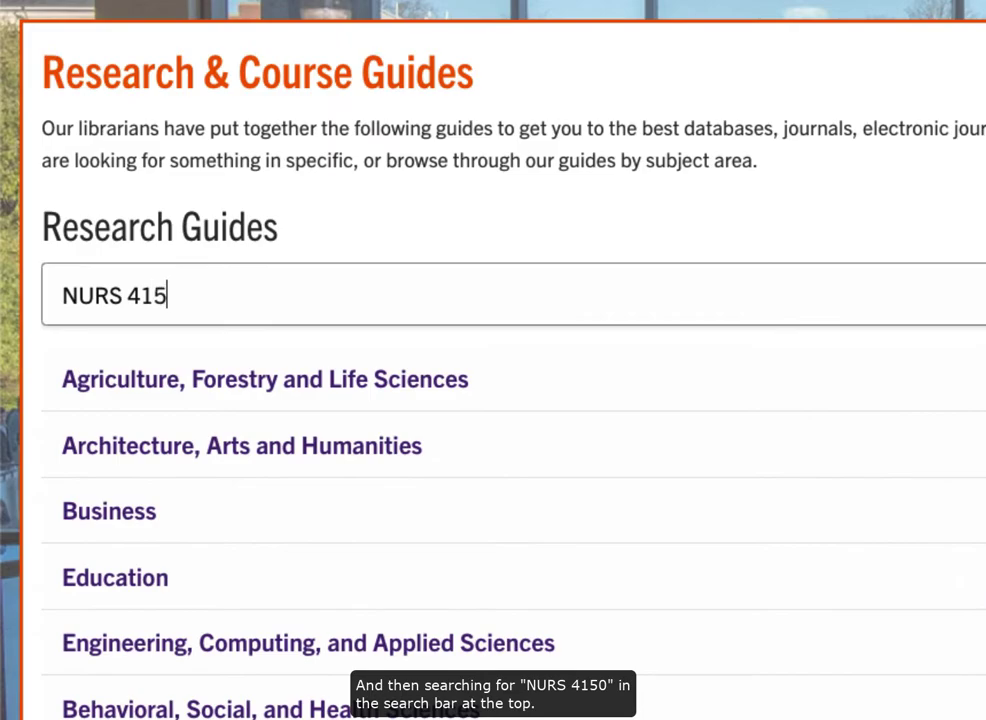
text(0)
key(Return)
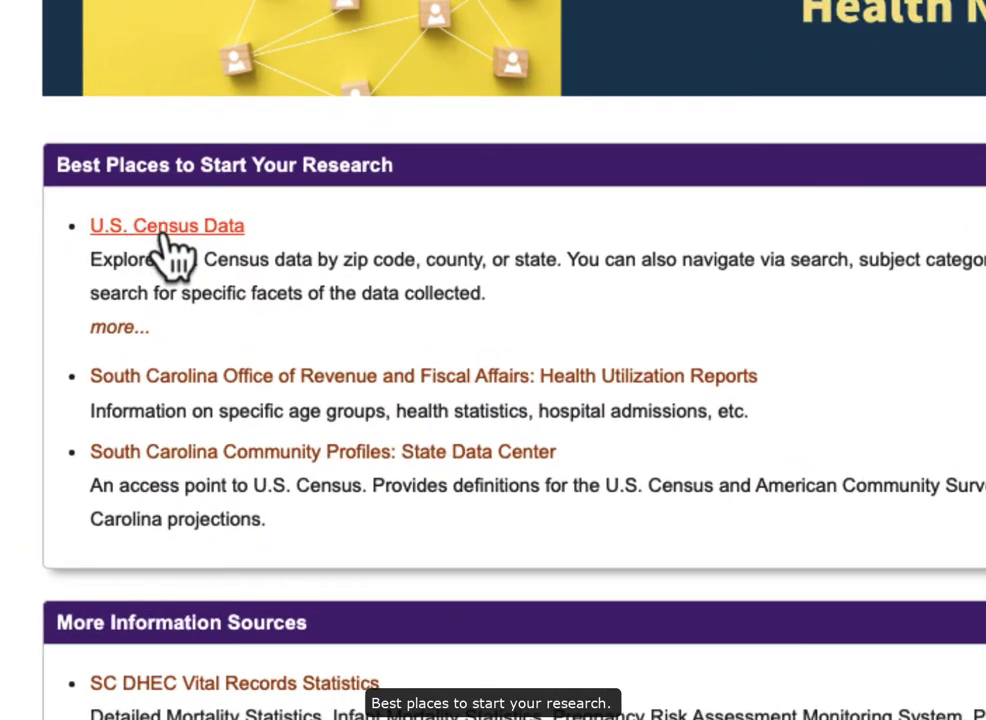
click(165, 228)
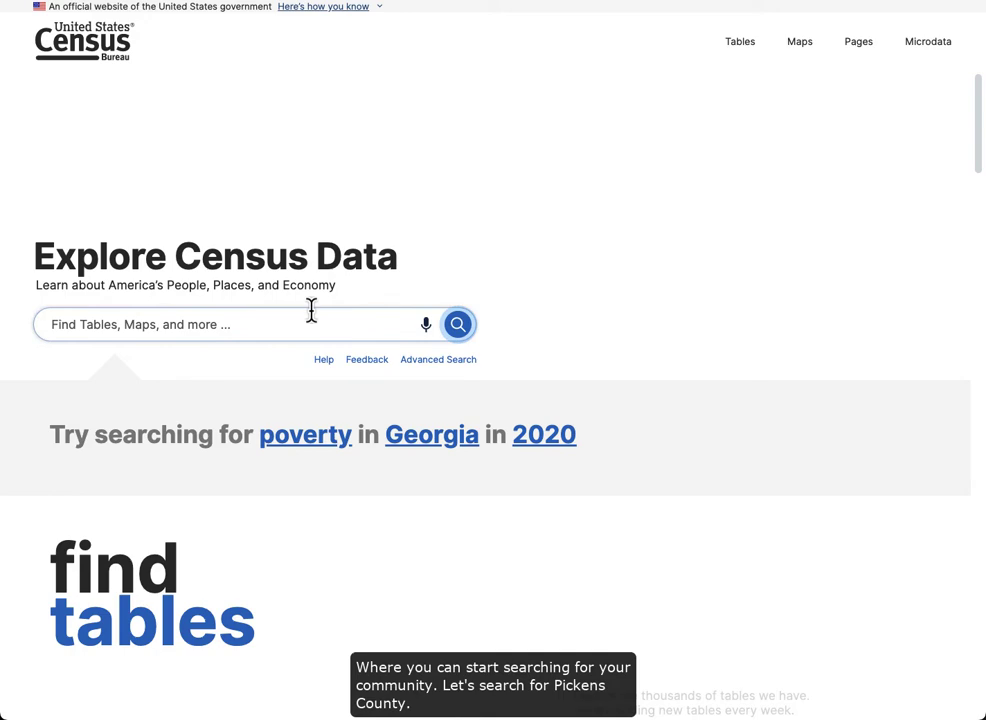
Search data.census.gov for 'Pickens County'
click(311, 314)
text(Pickens County)
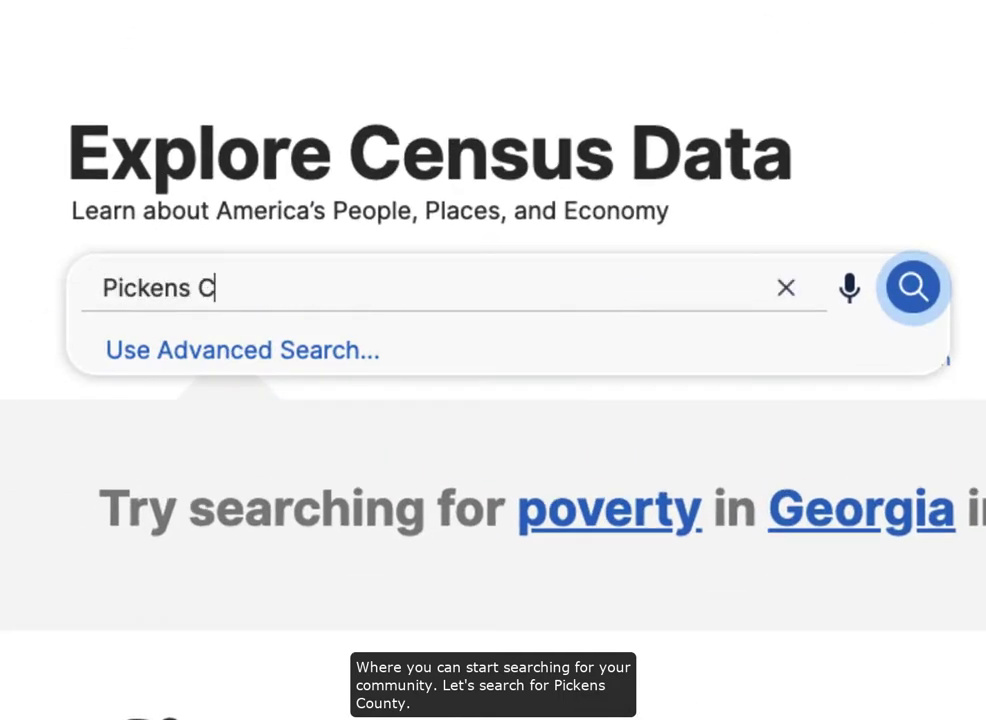
key(Return)
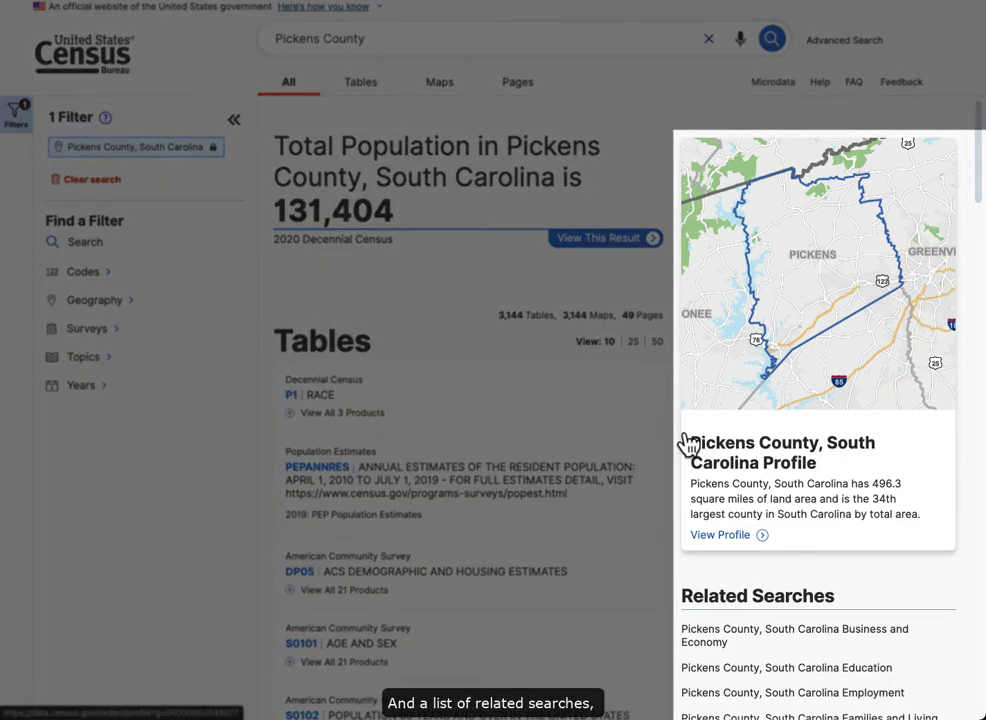
scroll(682, 443, down, 2)
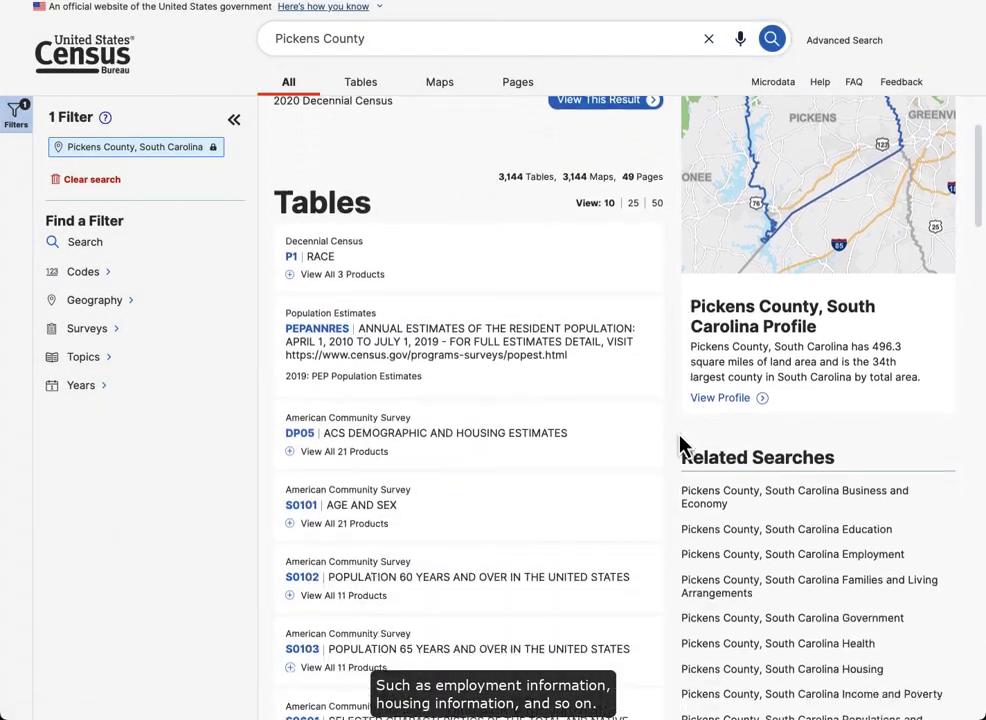
scroll(680, 443, down, 2)
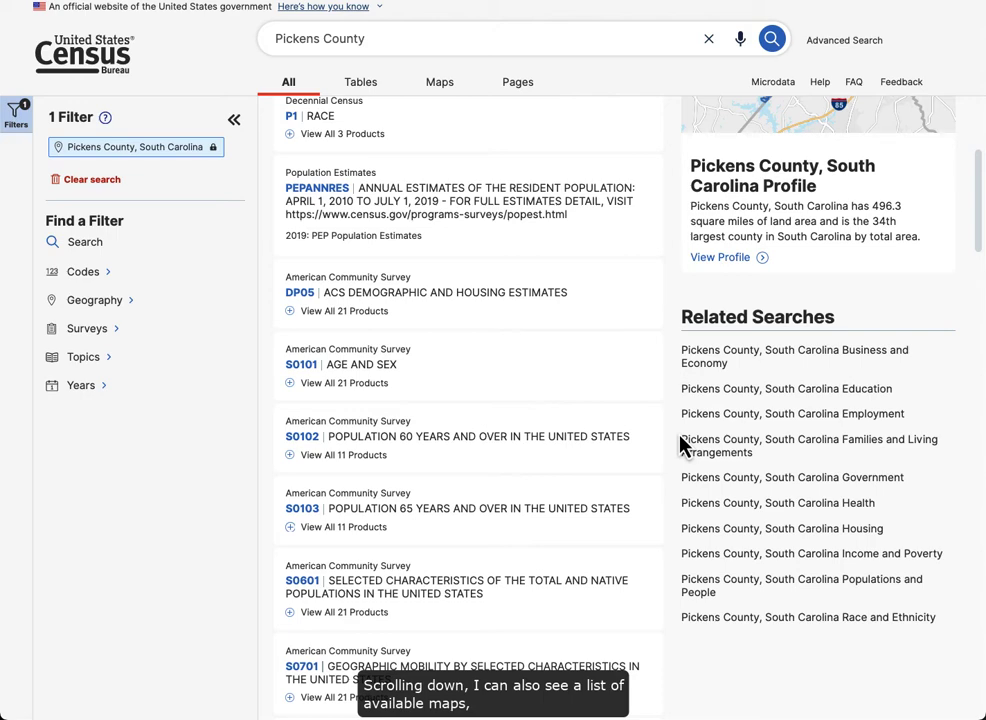
scroll(680, 443, down, 7)
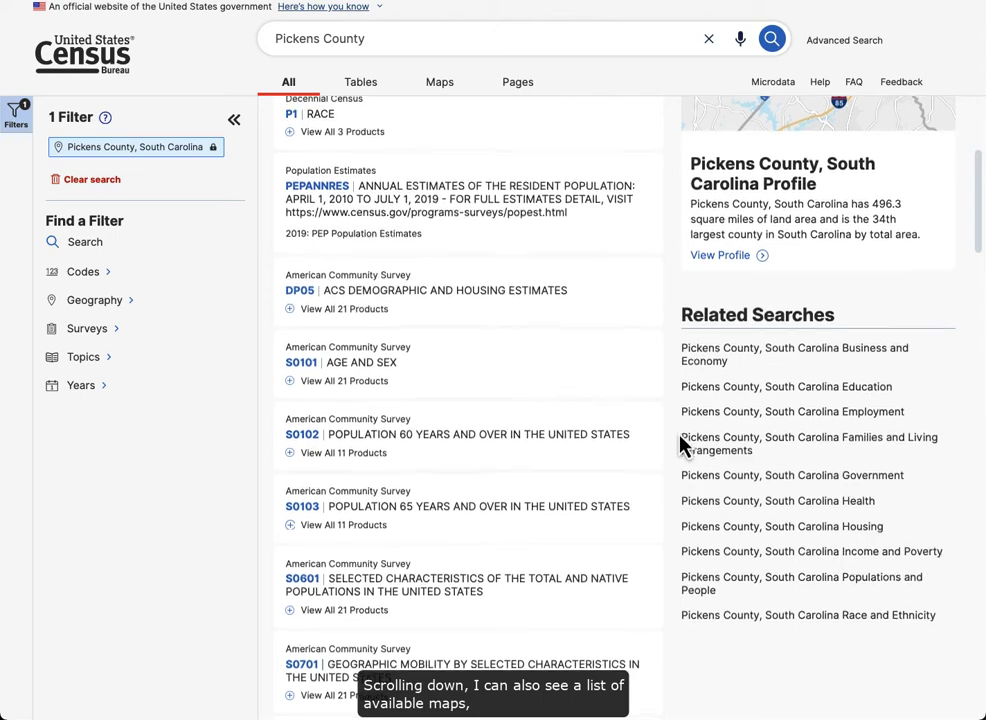
scroll(680, 445, down, 4)
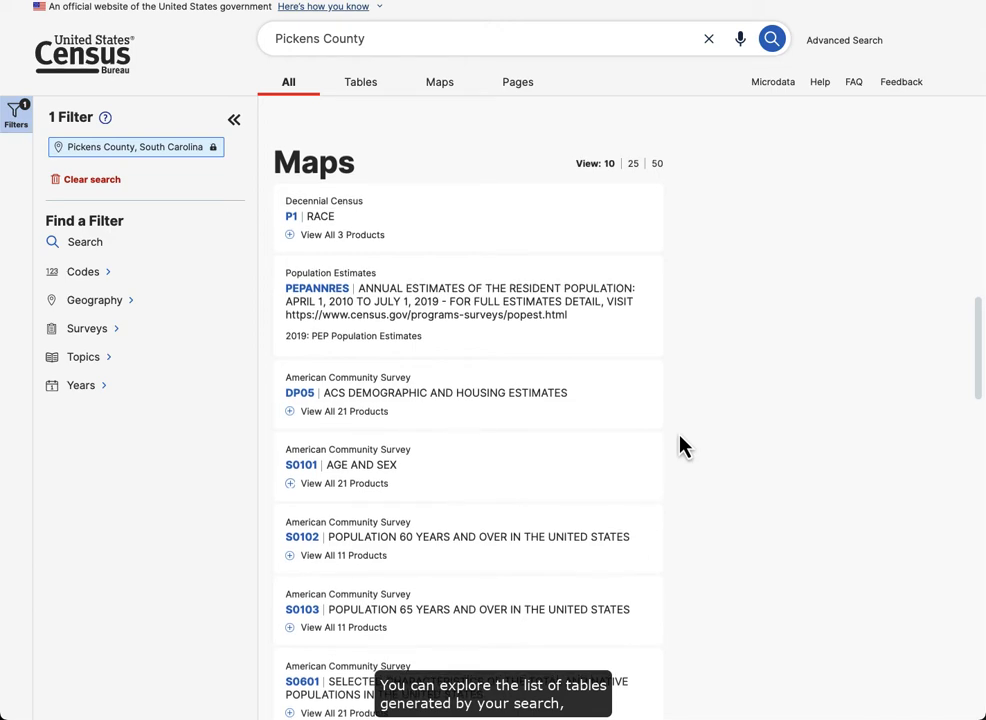
scroll(678, 445, up, 1)
scroll(673, 440, up, 5)
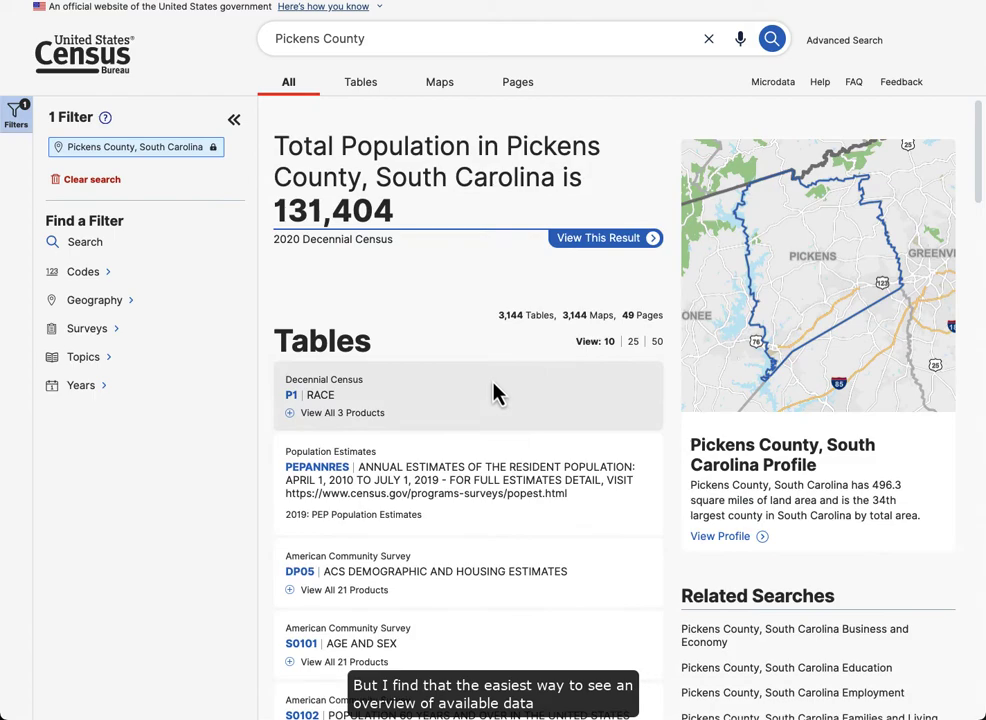
scroll(490, 397, down, 1)
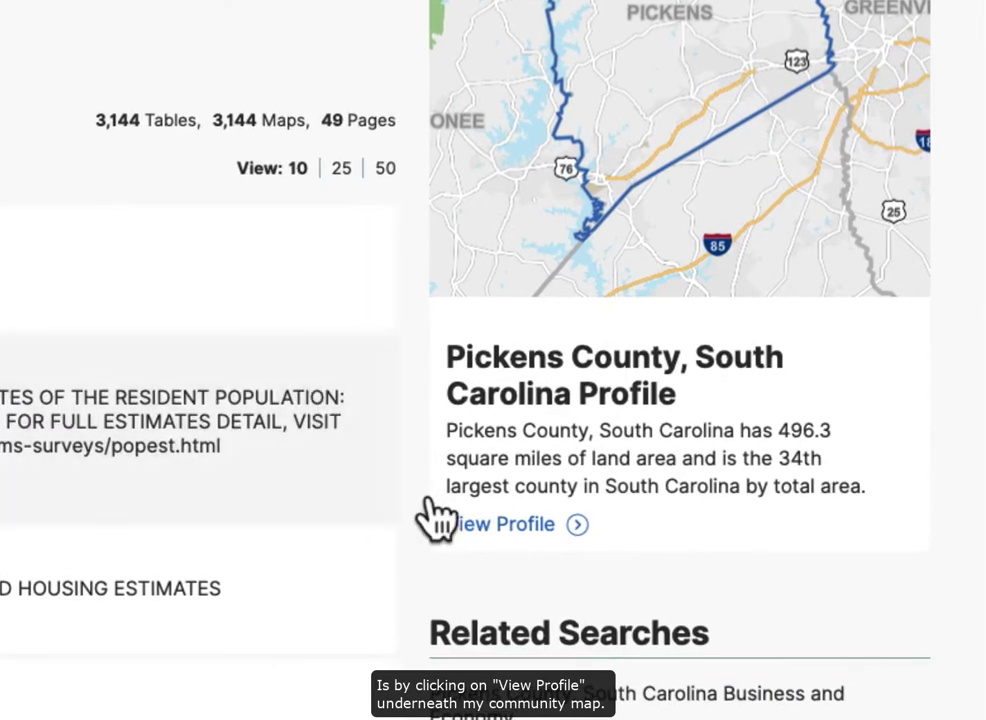
Open the Pickens County, South Carolina profile and scroll through its data sections
click(515, 548)
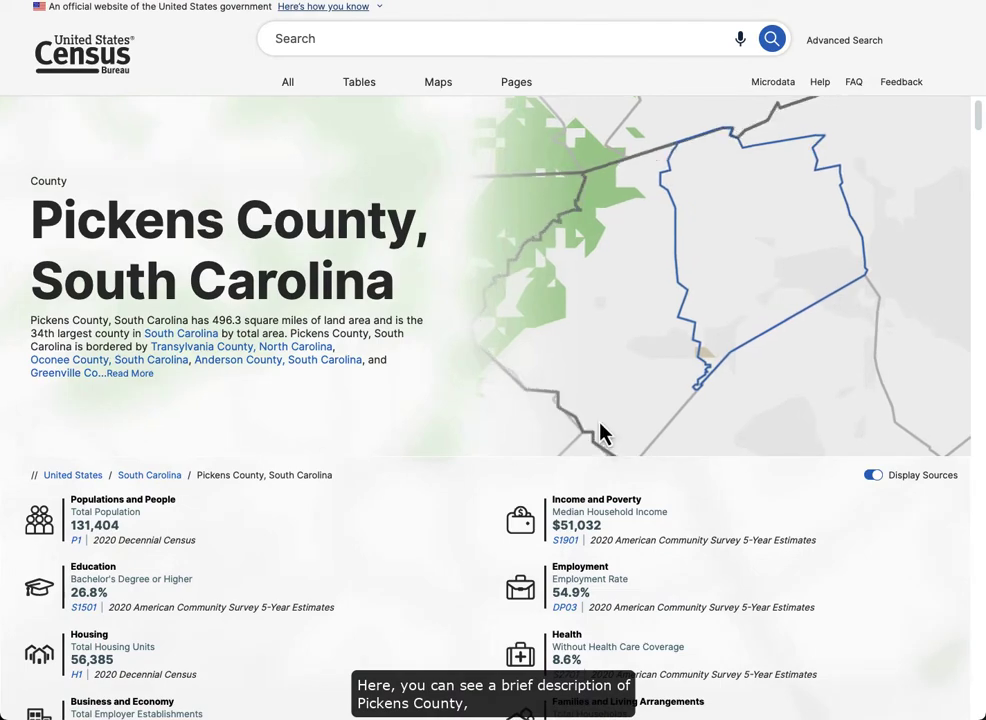
scroll(469, 447, down, 5)
scroll(469, 447, down, 6)
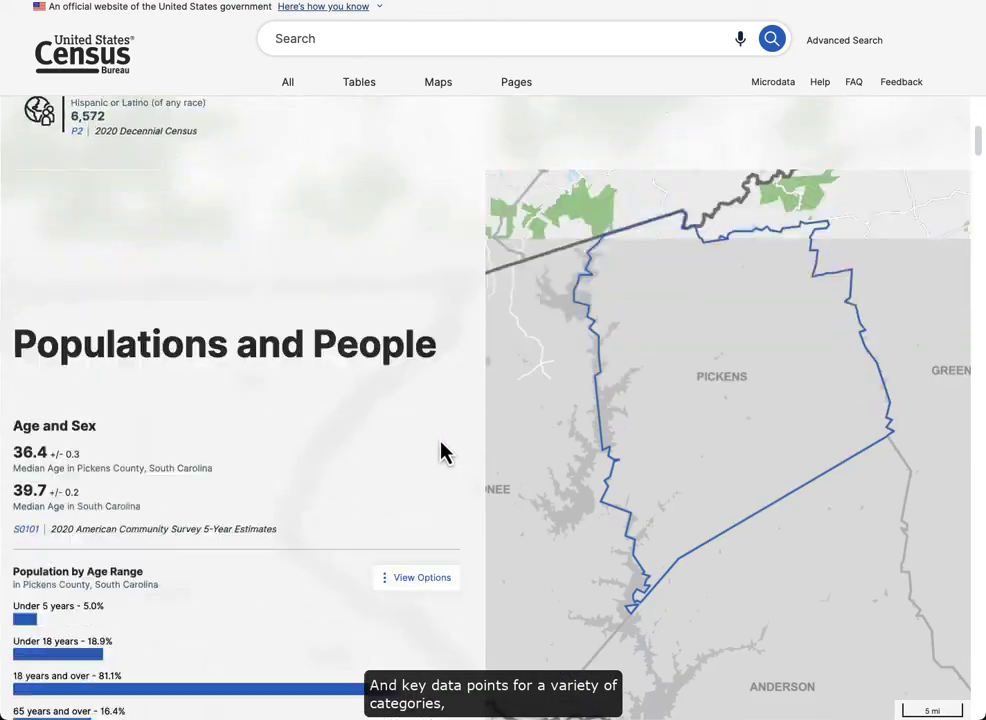
scroll(445, 452, down, 3)
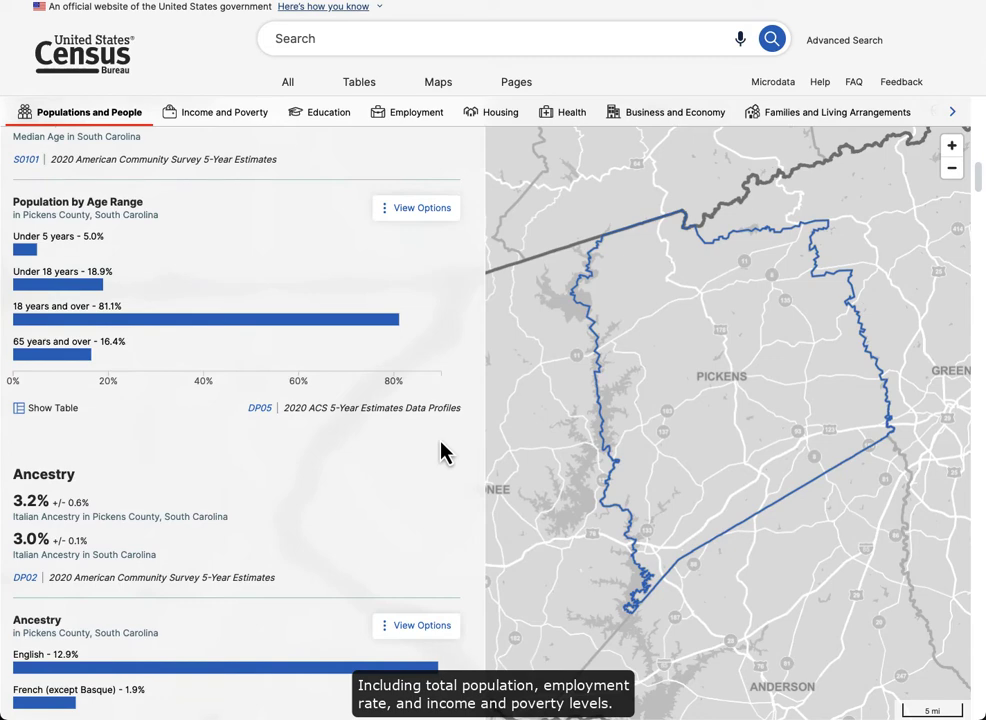
scroll(445, 452, down, 4)
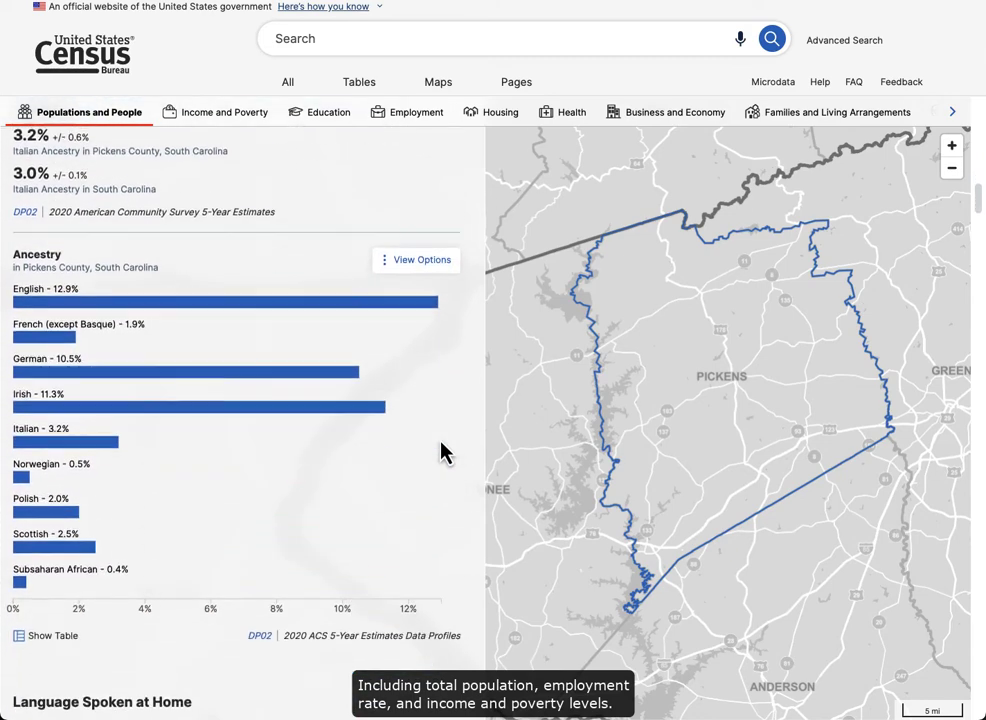
scroll(445, 452, down, 3)
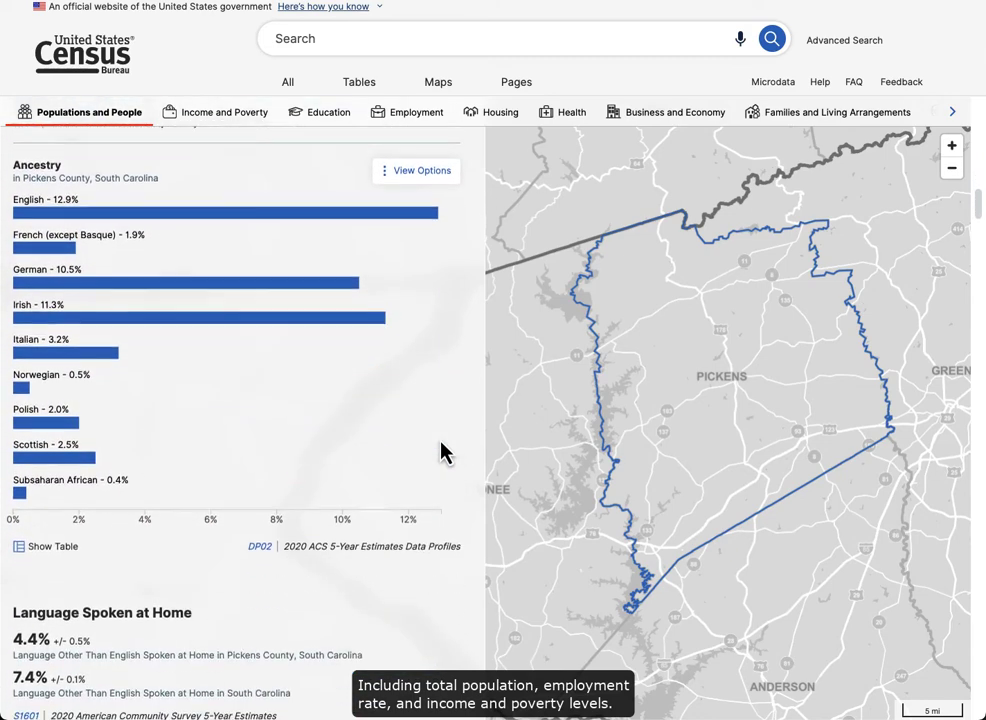
scroll(440, 451, down, 2)
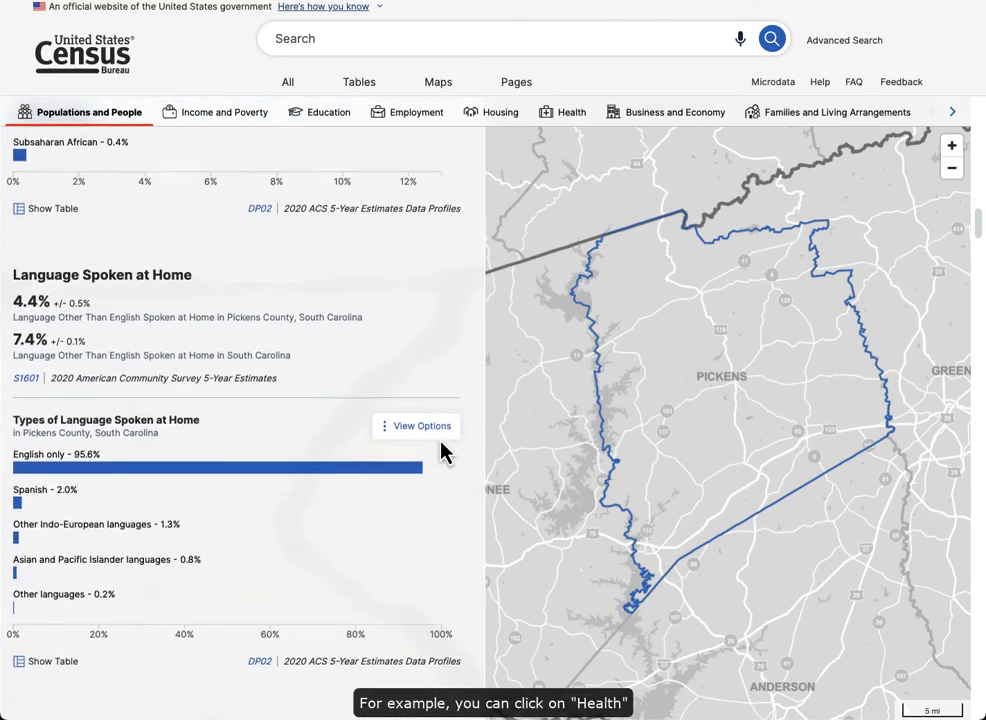
scroll(440, 451, up, 15)
scroll(436, 451, up, 10)
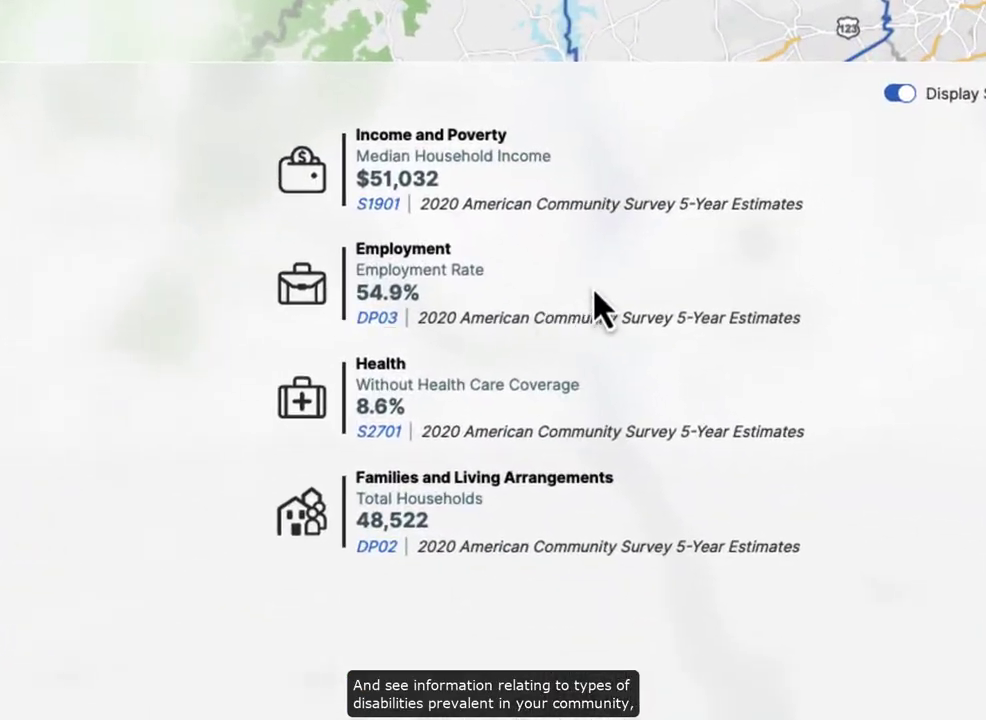
Jump to the profile's Health section and view the Disability figures
click(400, 388)
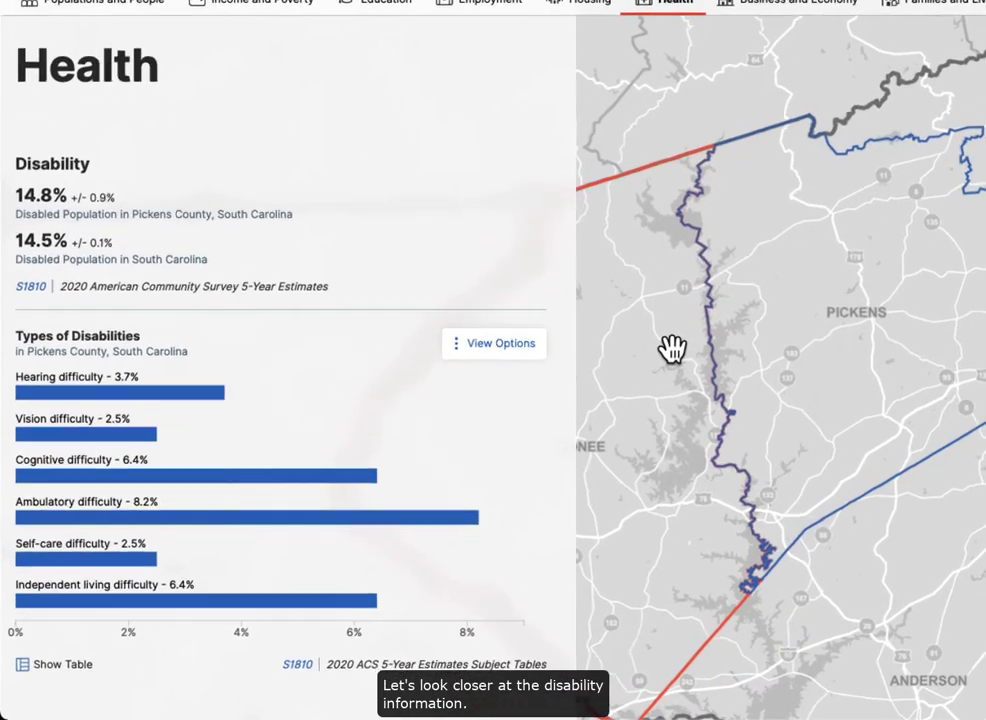
scroll(511, 202, down, 2)
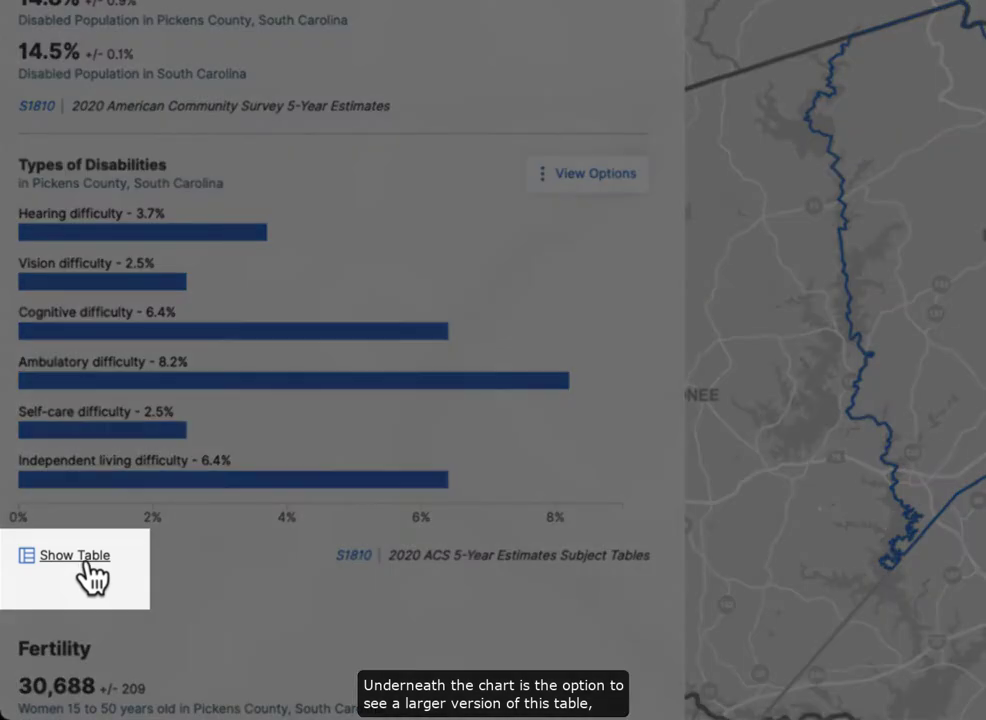
scroll(359, 187, up, 3)
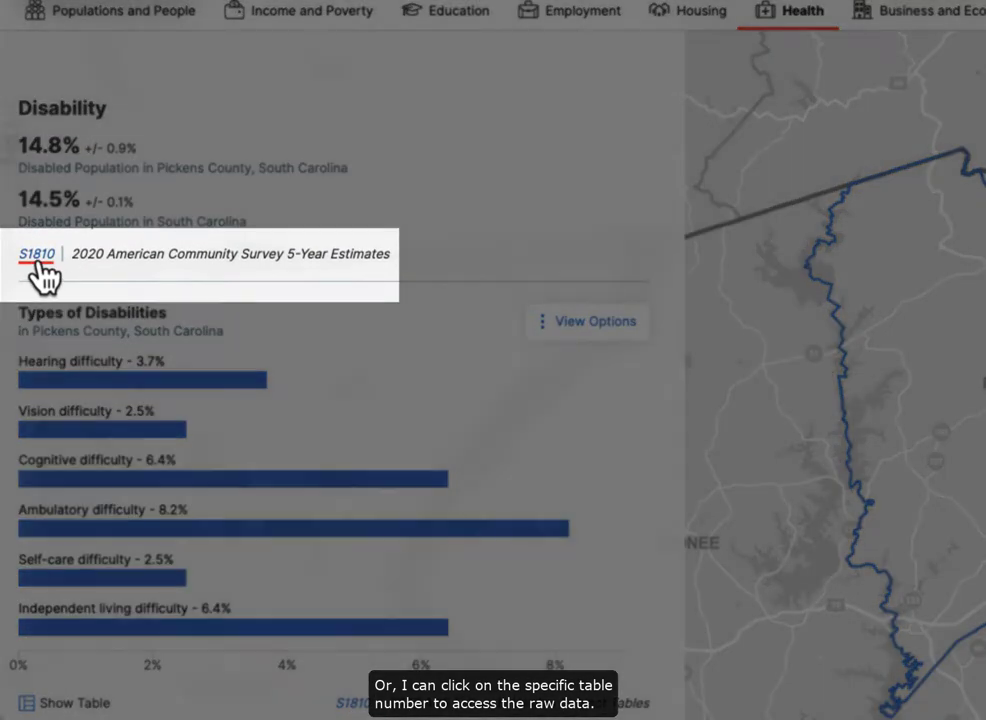
Open table S1810 Disability Characteristics and show its Pickens County filter
click(37, 258)
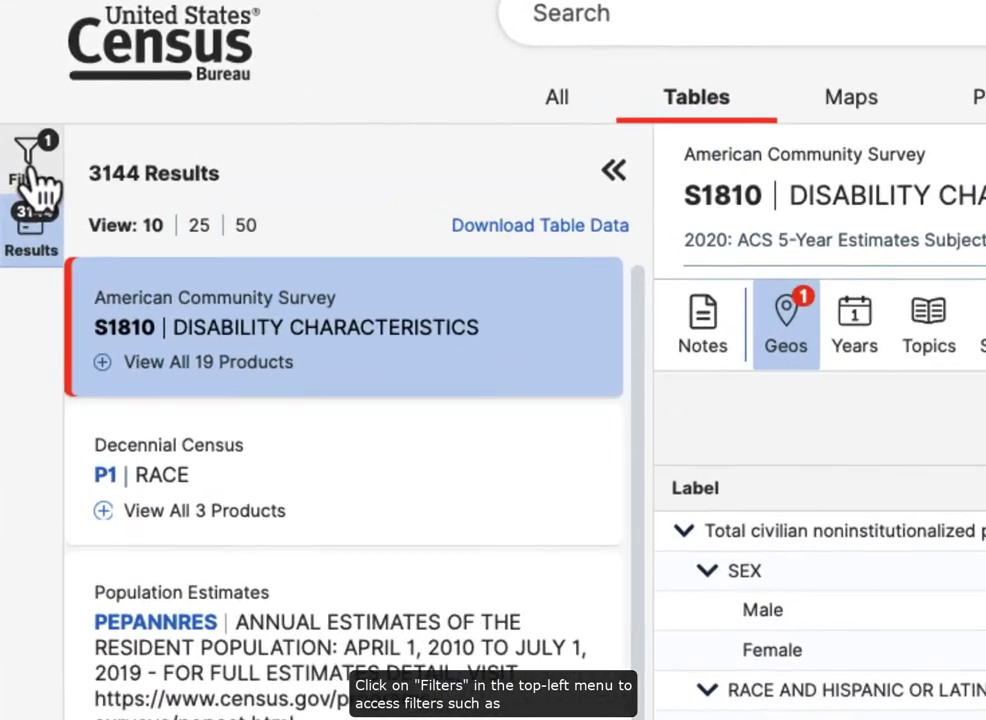
click(36, 175)
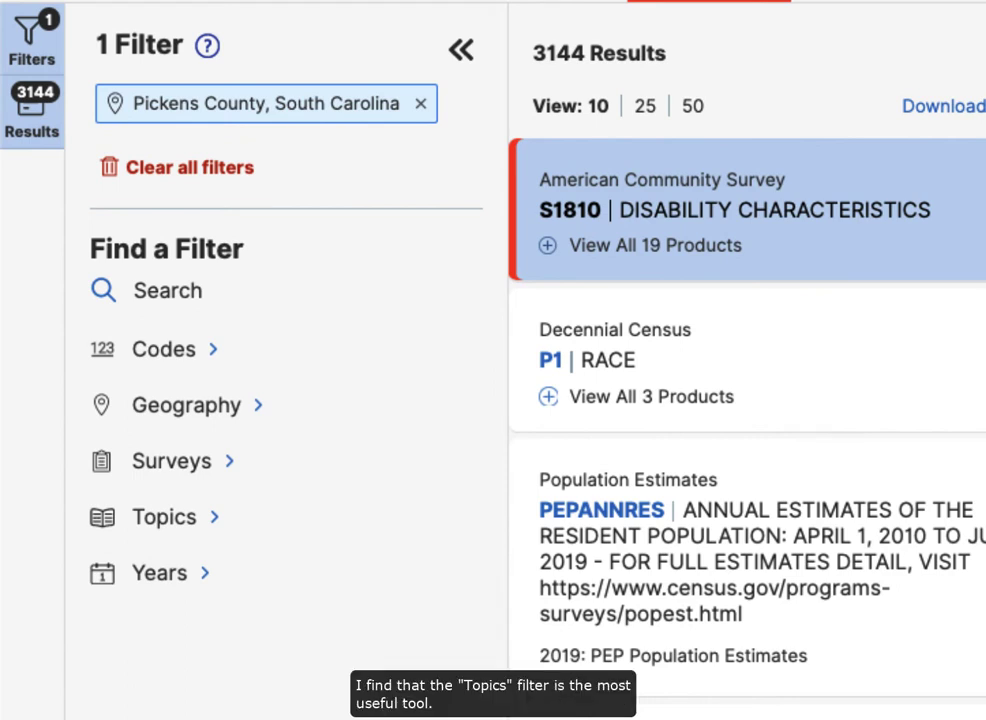
Add the Housing > Physical Characteristics > Telephone, Computer, and Internet Access topic filter
click(170, 526)
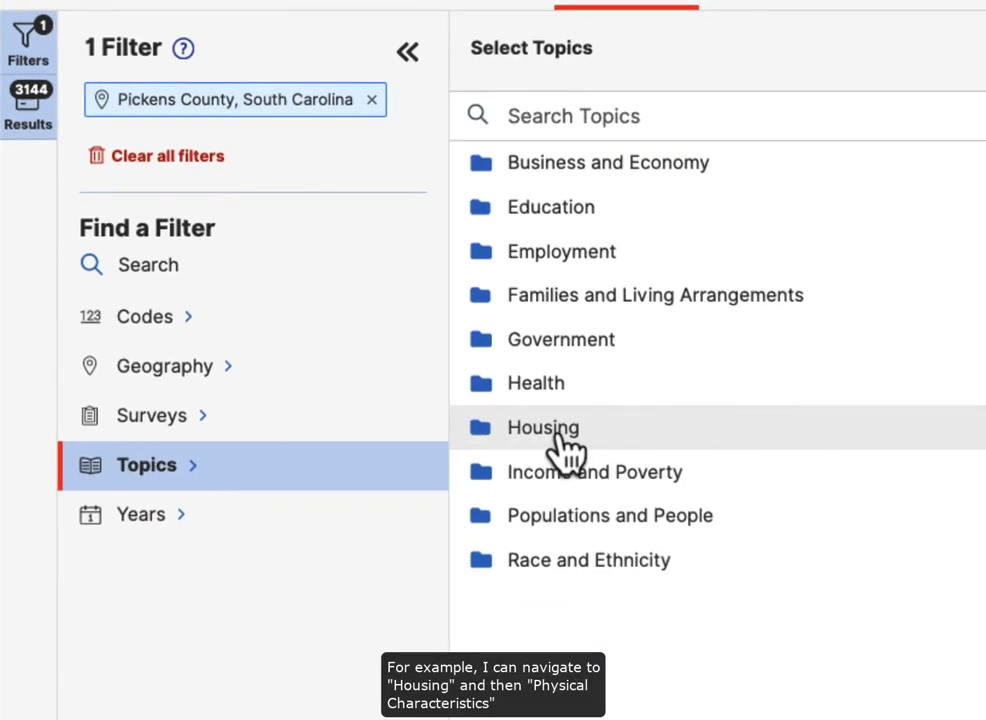
click(545, 428)
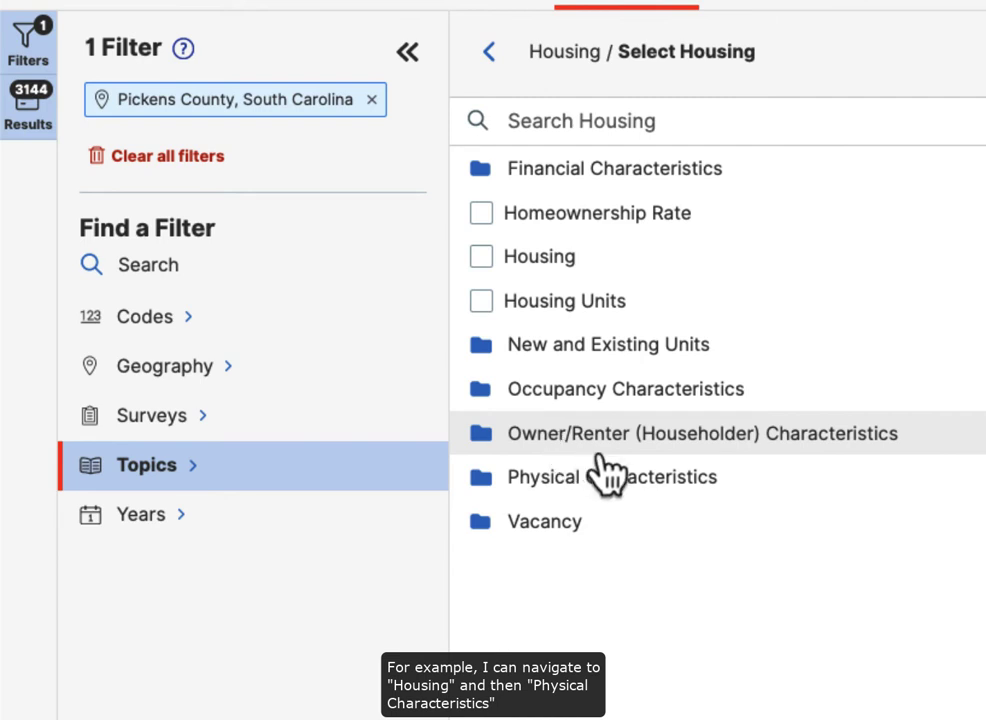
click(665, 487)
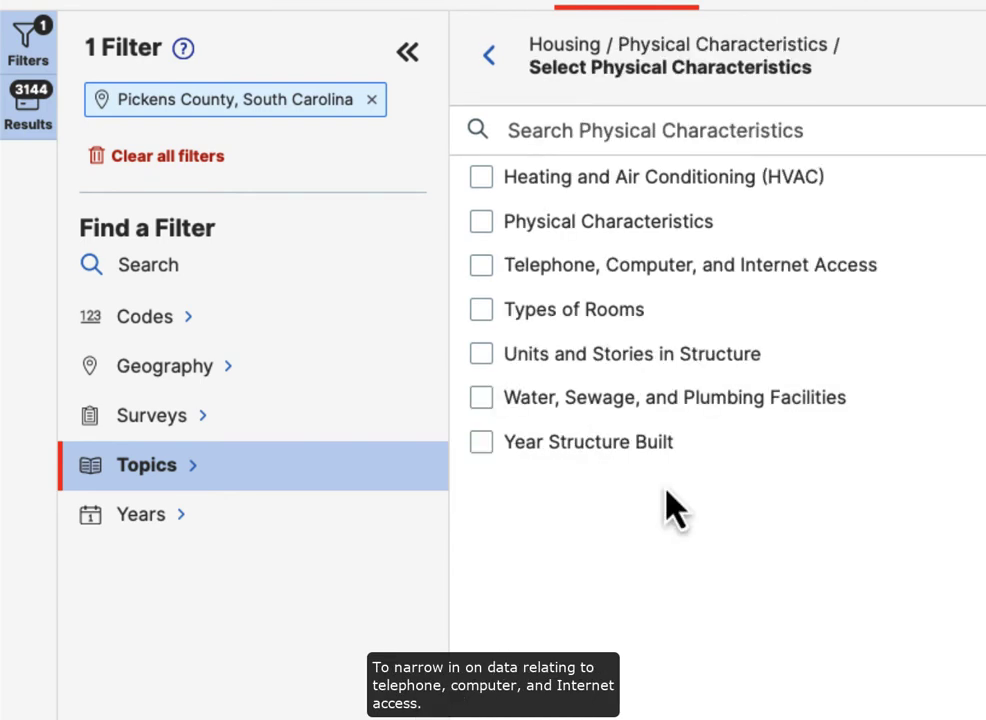
click(787, 280)
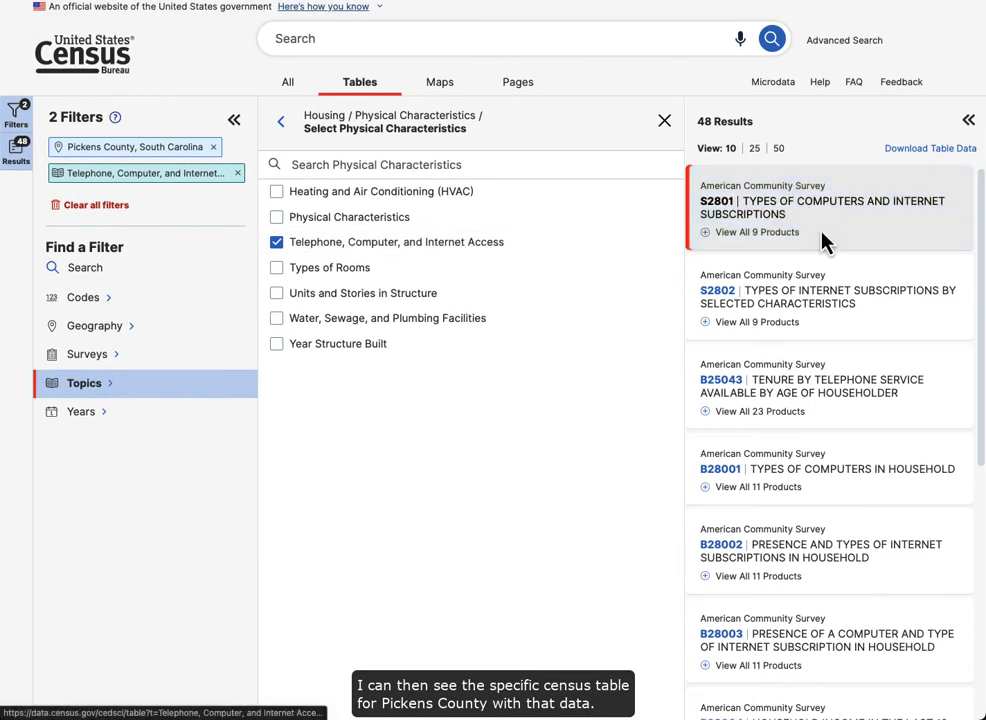
Expand table S2801's available products and show the filtered results on the Maps tab
click(824, 242)
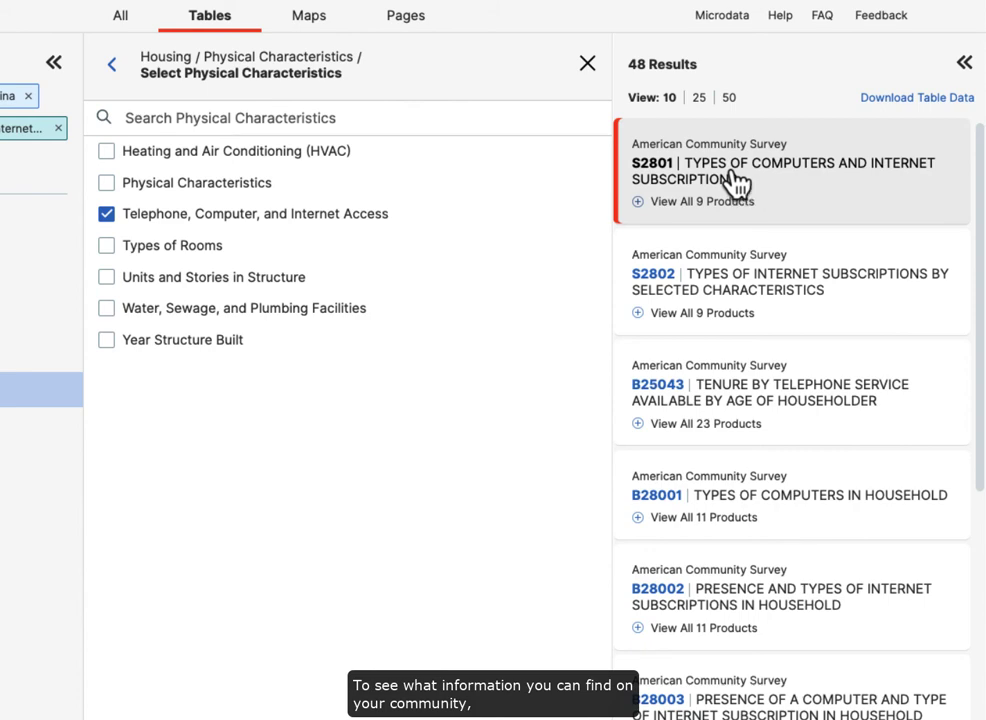
click(737, 183)
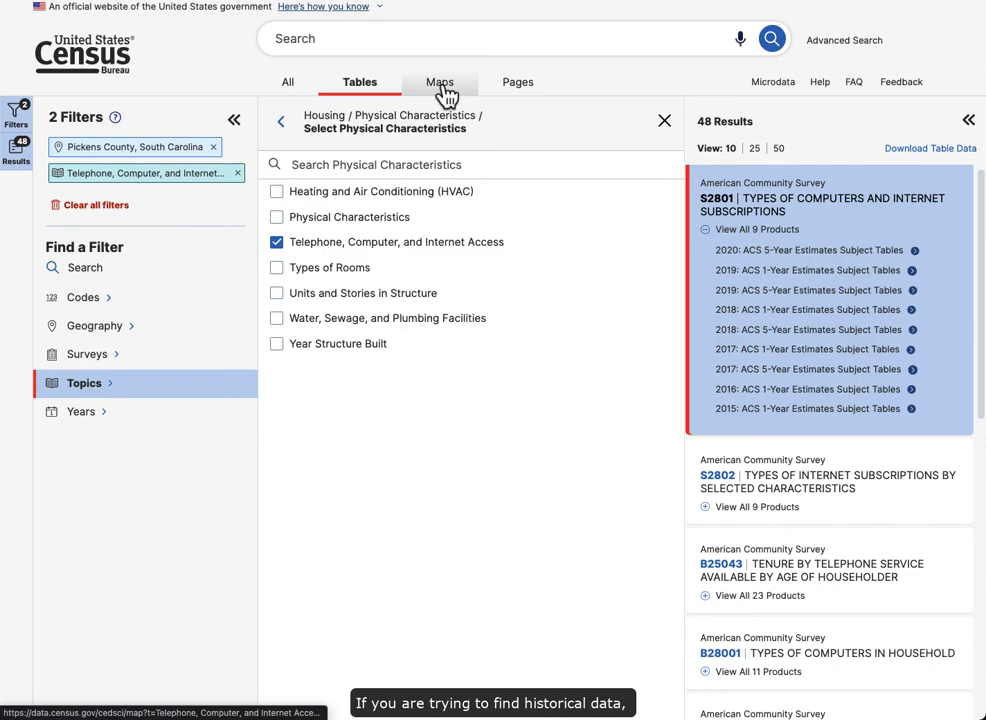
click(440, 88)
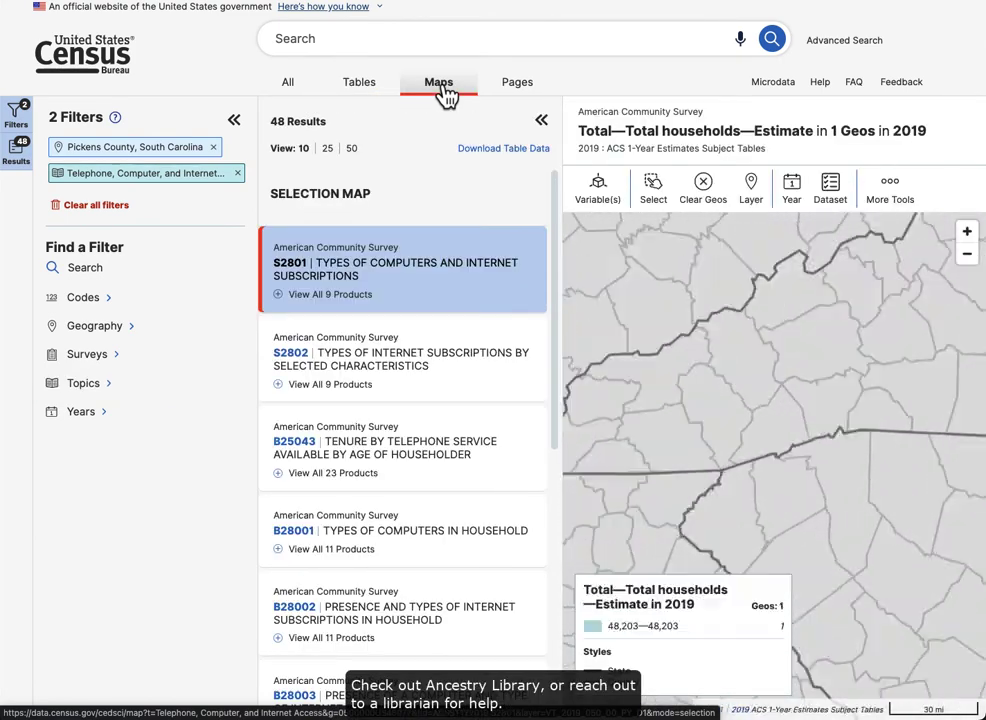